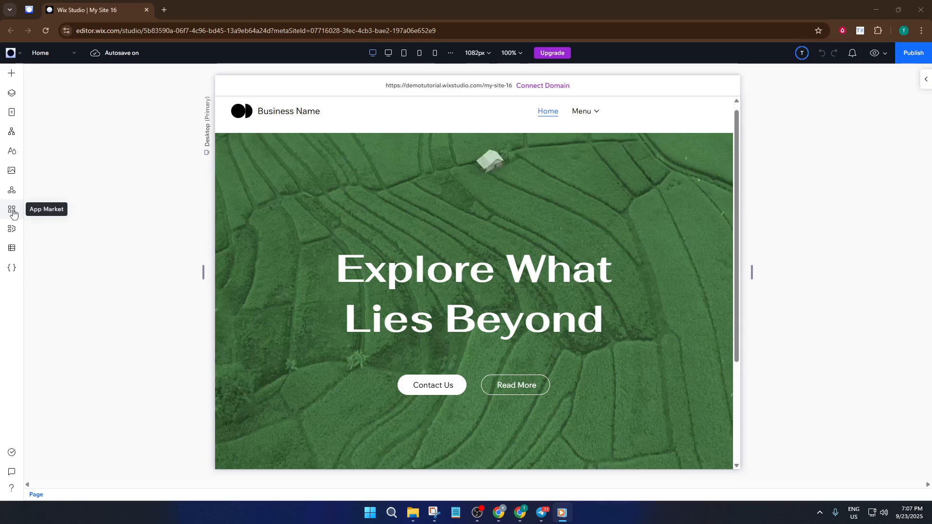
- Search the App Market for "whatsapp chat button" and open the WhatsApp Chat Button app's page
left_click(12, 211)
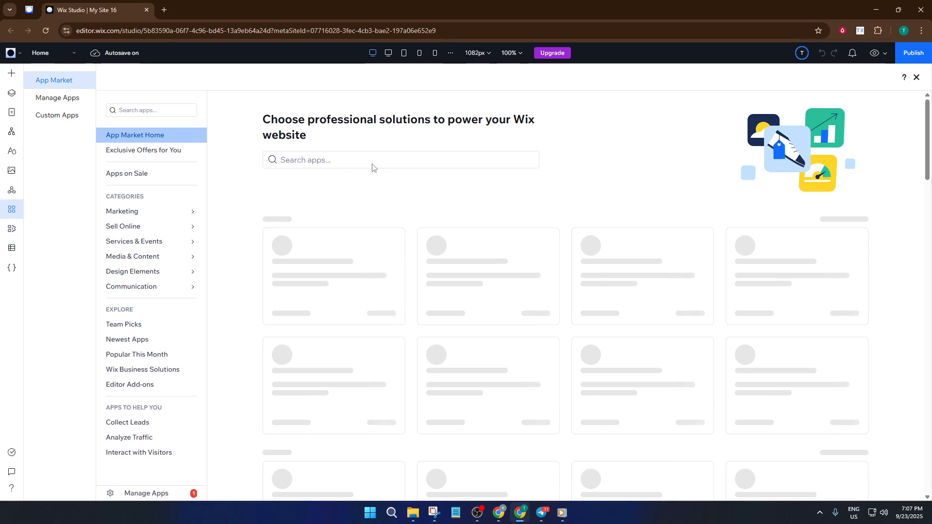
left_click(323, 160)
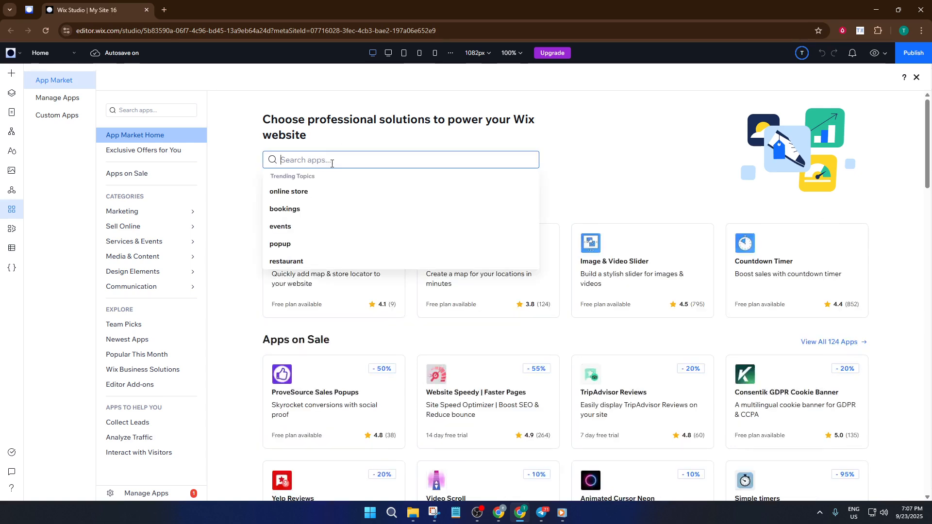
type("what")
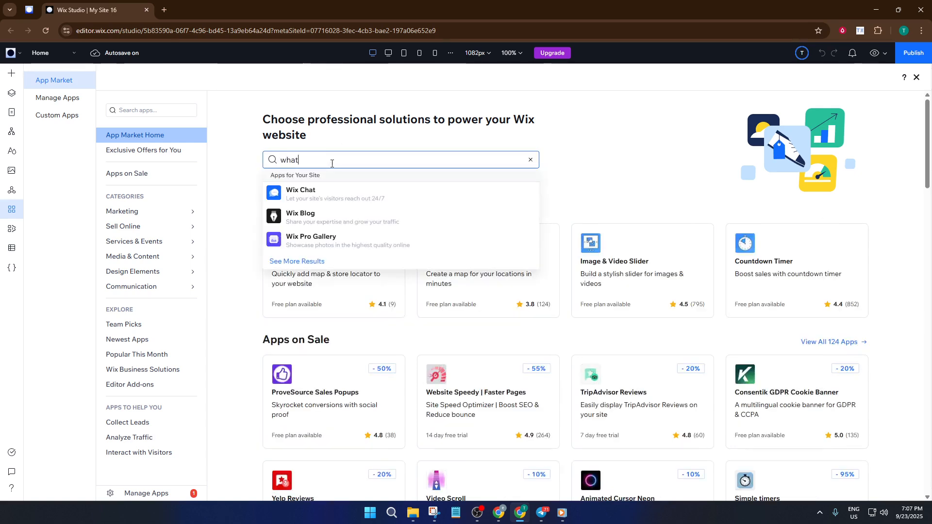
type("sap")
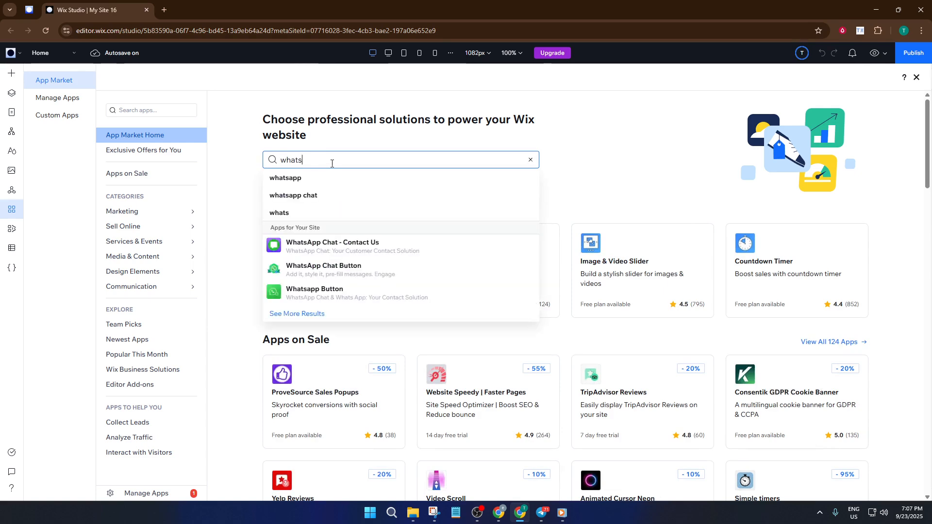
type("p")
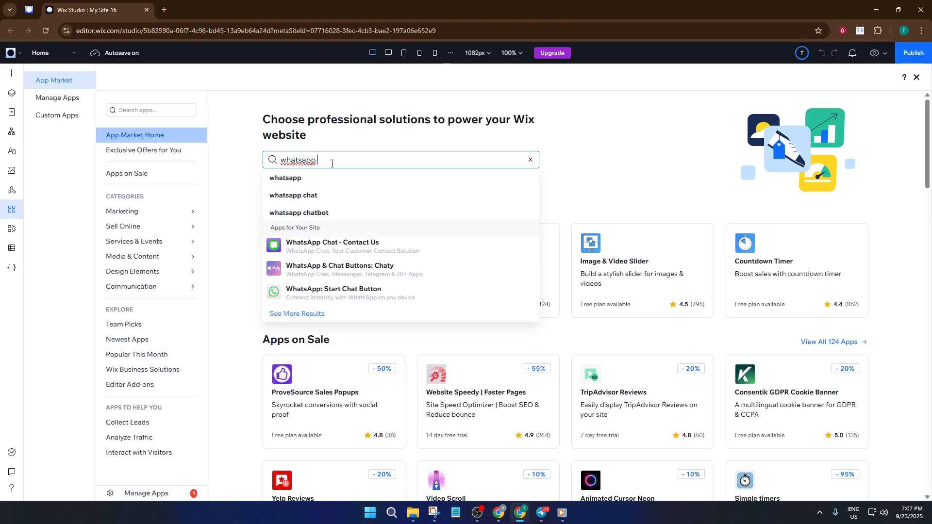
type(" ch")
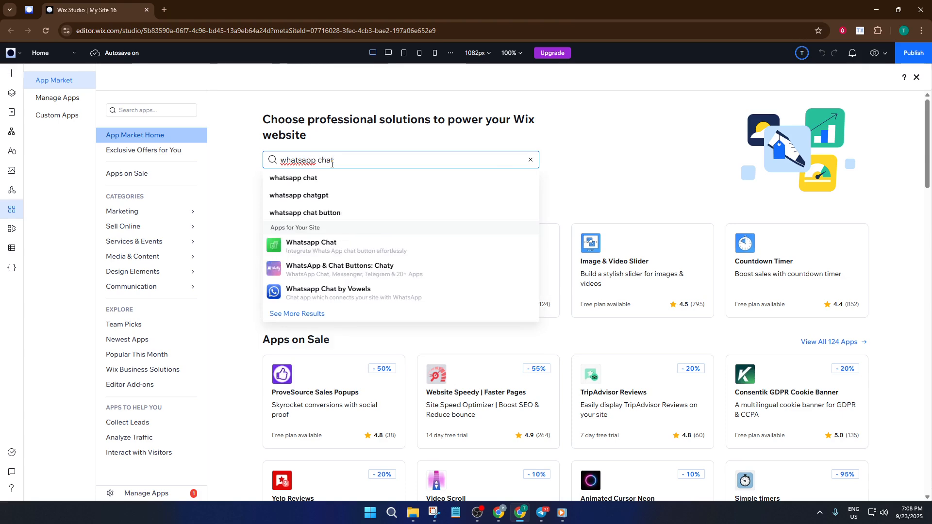
type("at b")
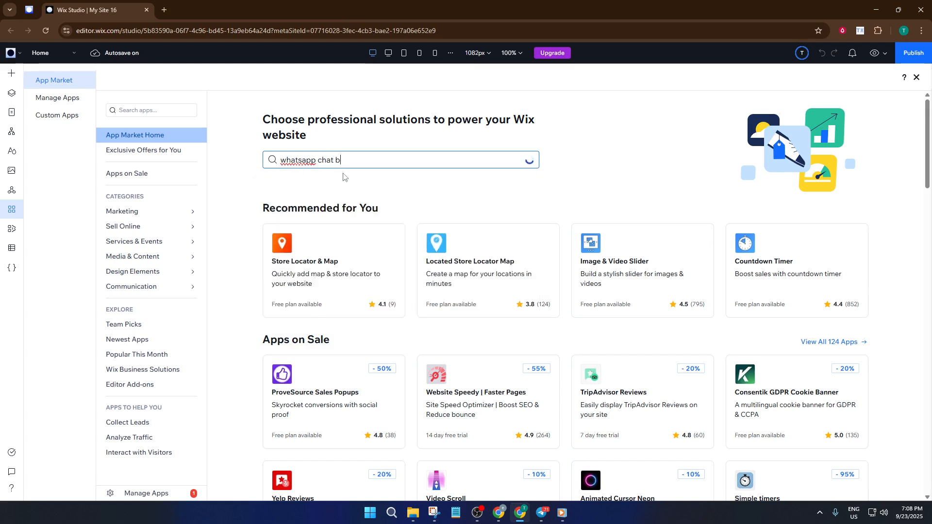
type("utton")
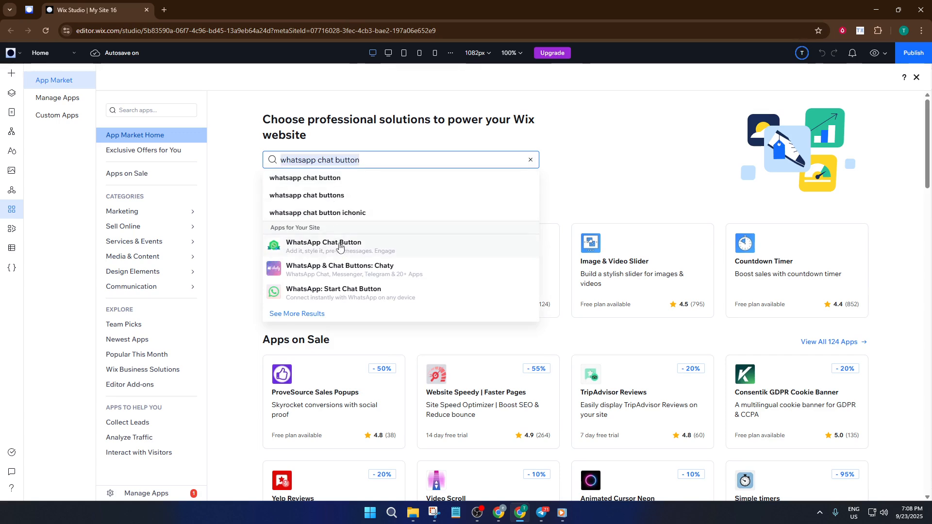
left_click(339, 247)
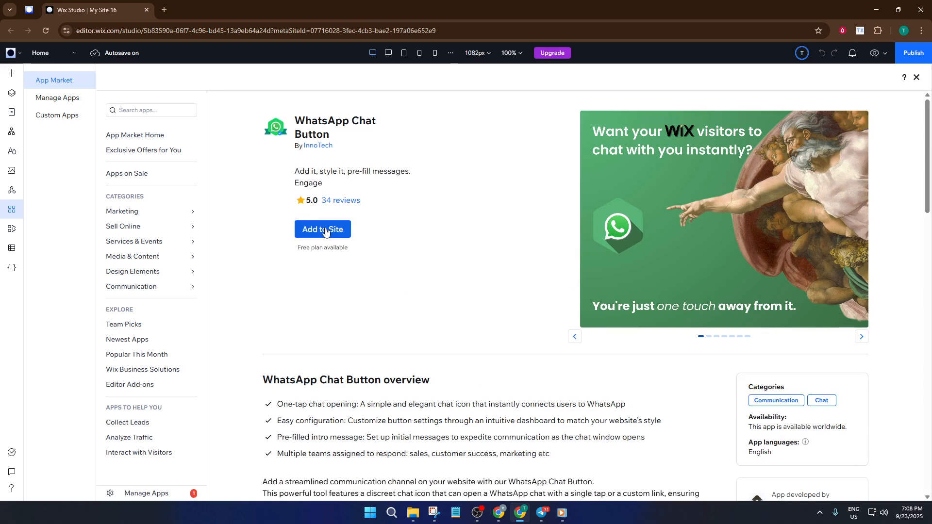
- Add the WhatsApp Chat Button app to the site, agreeing to the third-party app terms
left_click(325, 232)
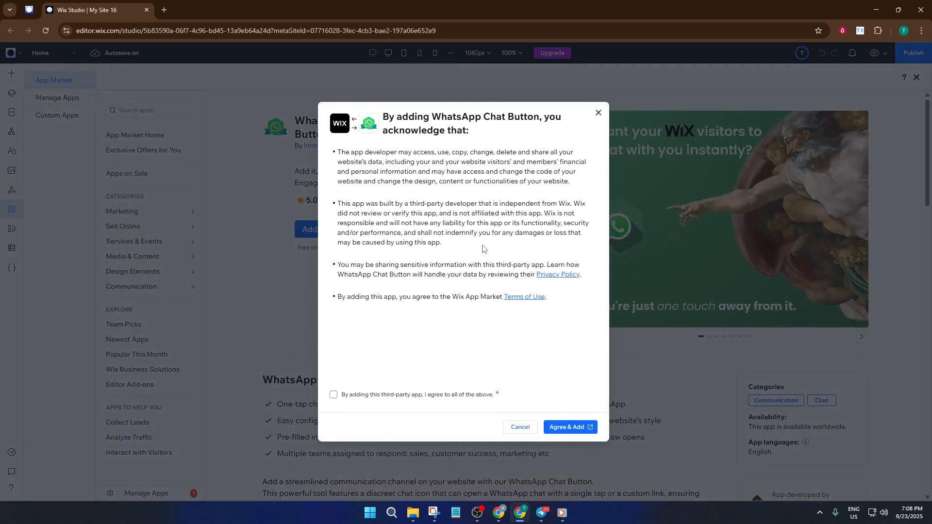
left_click(576, 428)
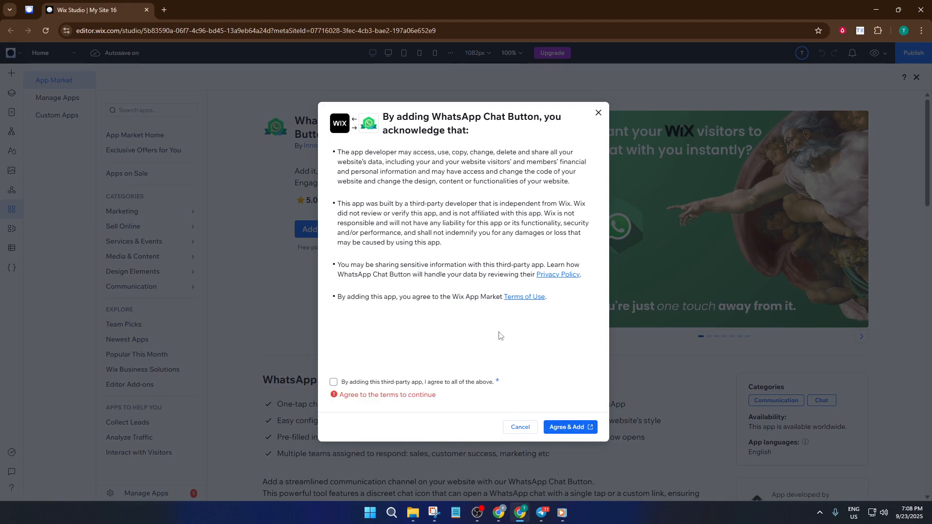
left_click(384, 383)
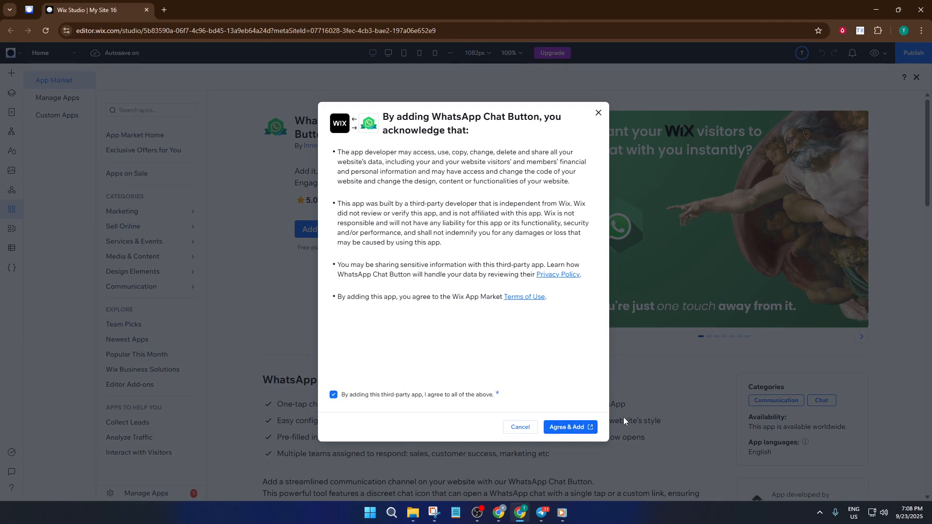
left_click(592, 428)
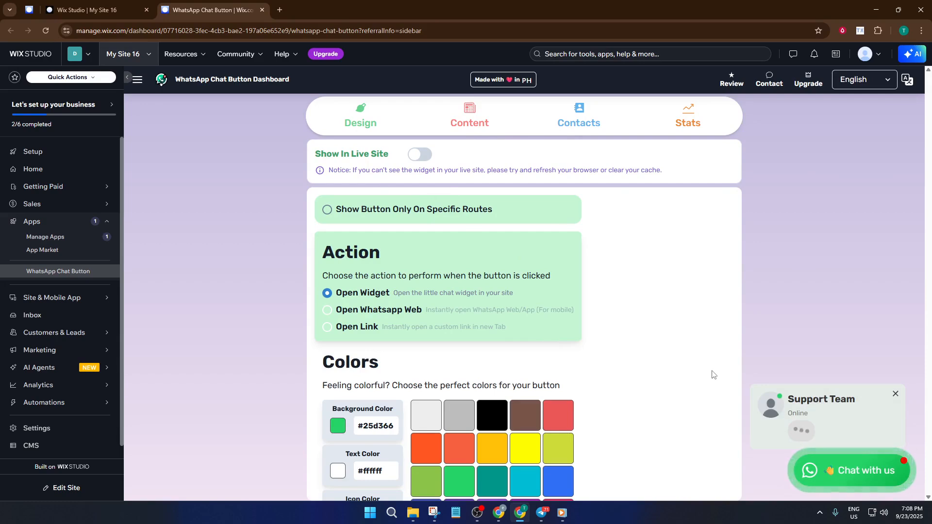
- Try the Hide on Mobile and Hide on Desktop options in the button's design settings, switching each back off
scroll(644, 323, "down", 4)
scroll(633, 318, "up", 4)
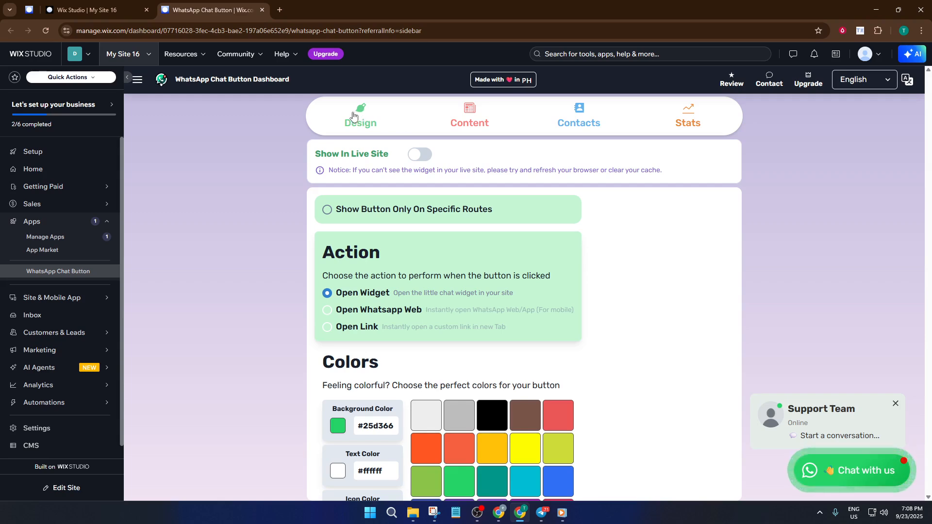
scroll(369, 203, "down", 3)
scroll(398, 228, "down", 3)
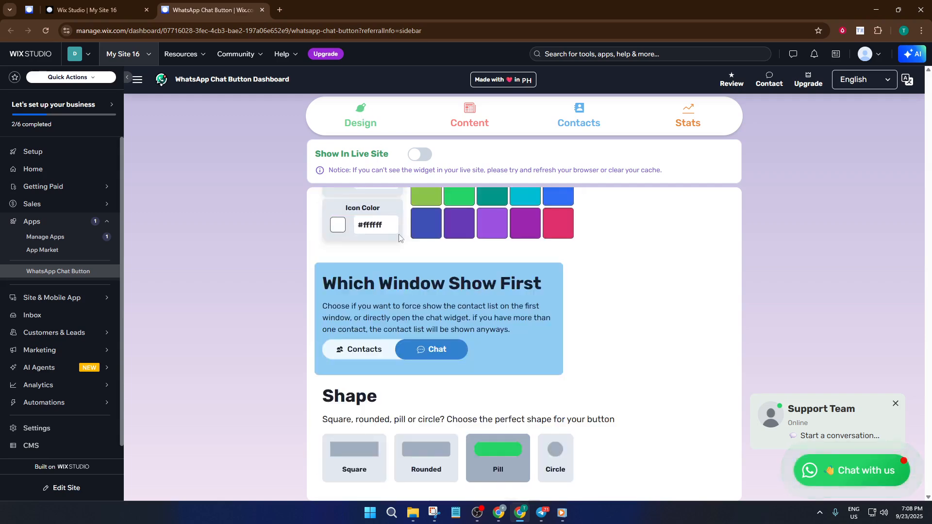
scroll(415, 237, "down", 3)
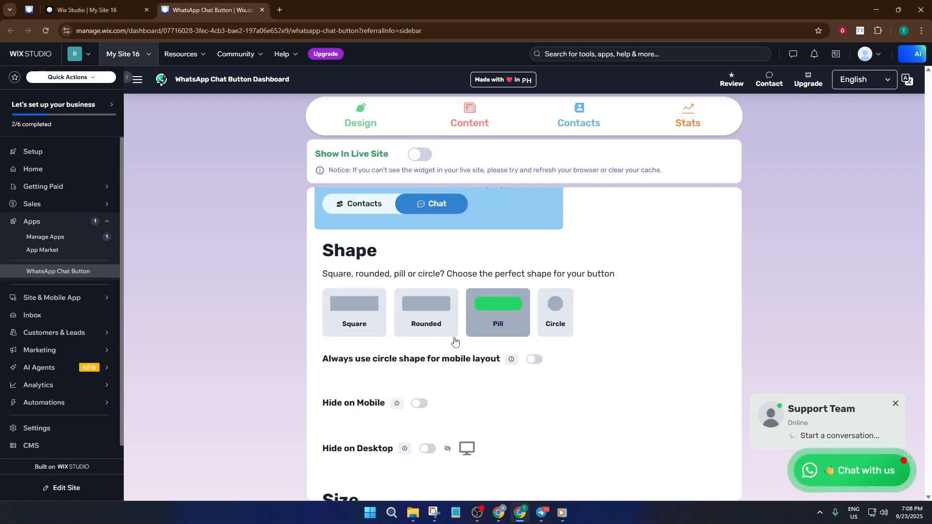
scroll(410, 349, "down", 3)
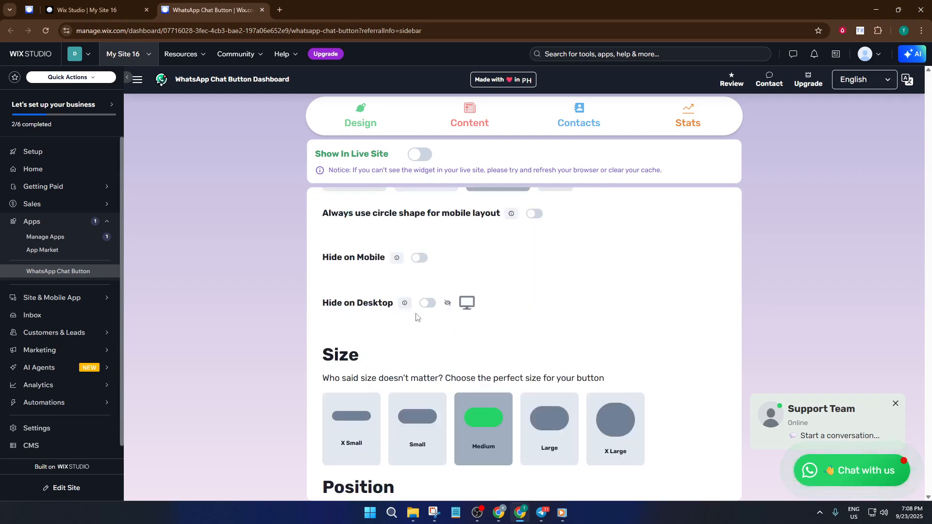
left_click(417, 263)
left_click(418, 261)
left_click(427, 305)
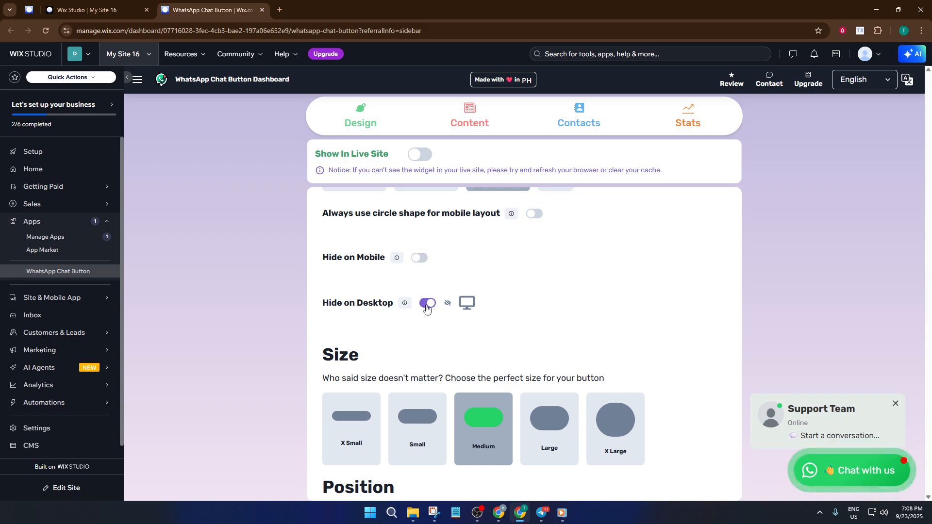
left_click(427, 305)
- Preview the chat button in sizes from X Large to X Small, and set its size to Small
scroll(461, 328, "down", 2)
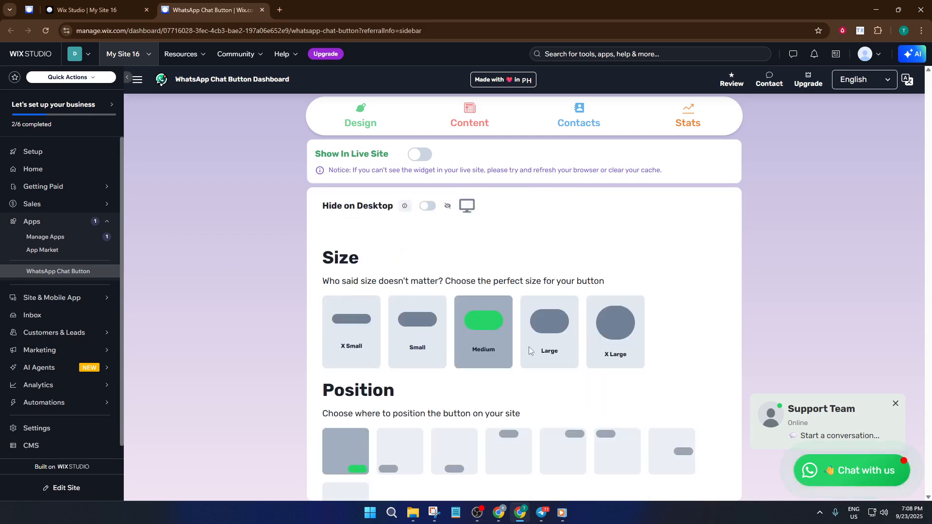
left_click(621, 350)
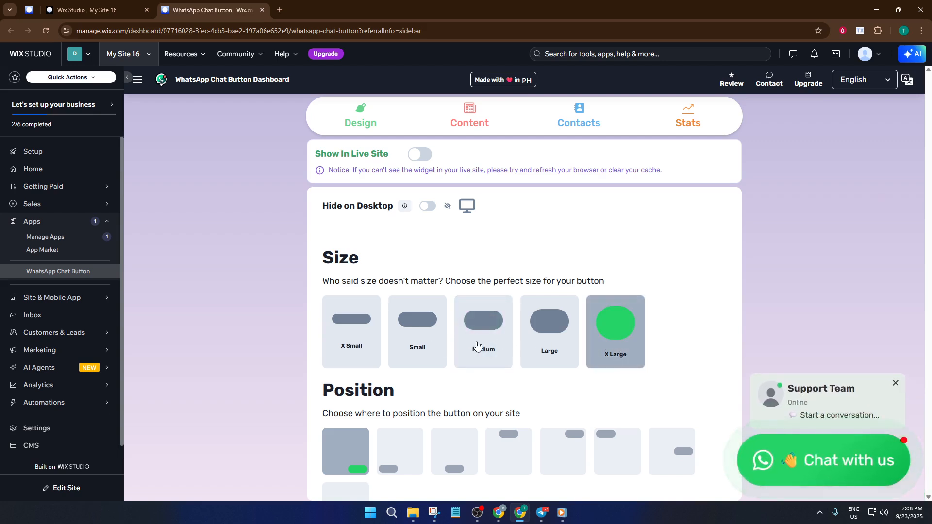
left_click(539, 345)
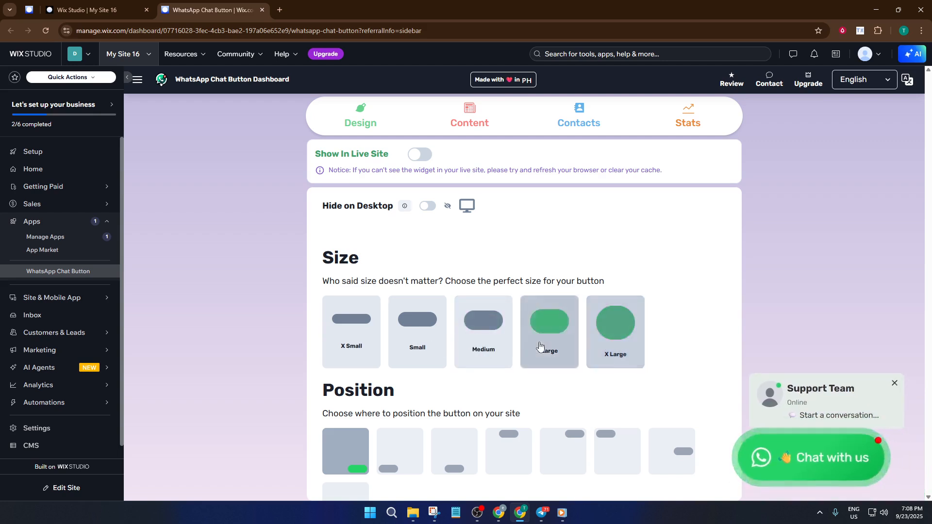
left_click(459, 343)
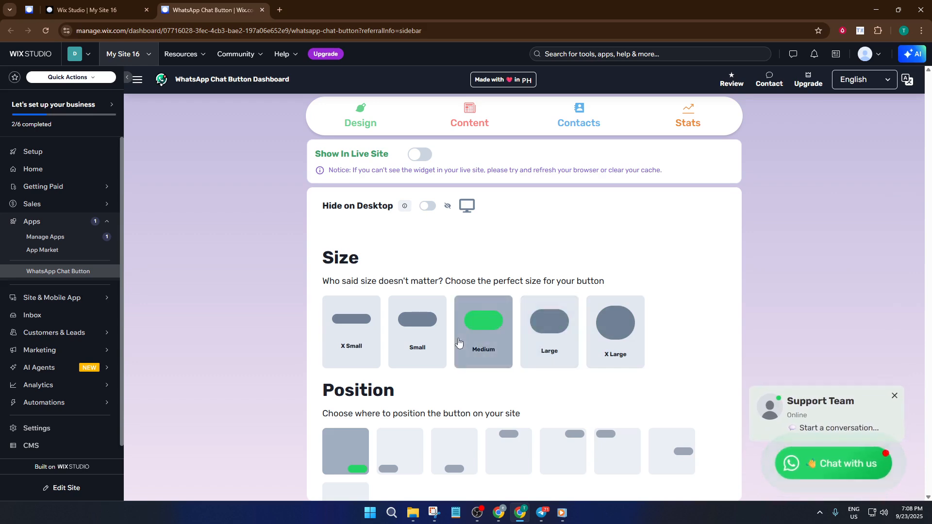
left_click(417, 341)
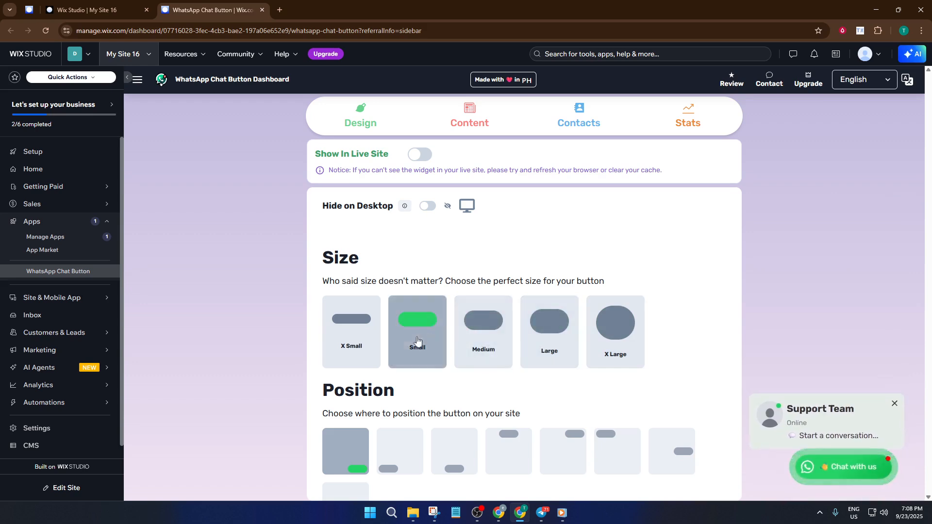
left_click(364, 339)
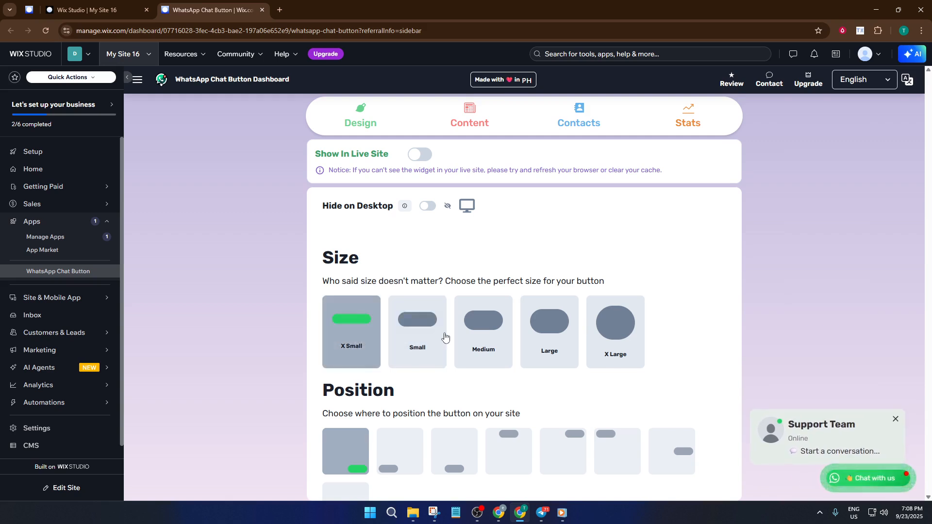
left_click(432, 337)
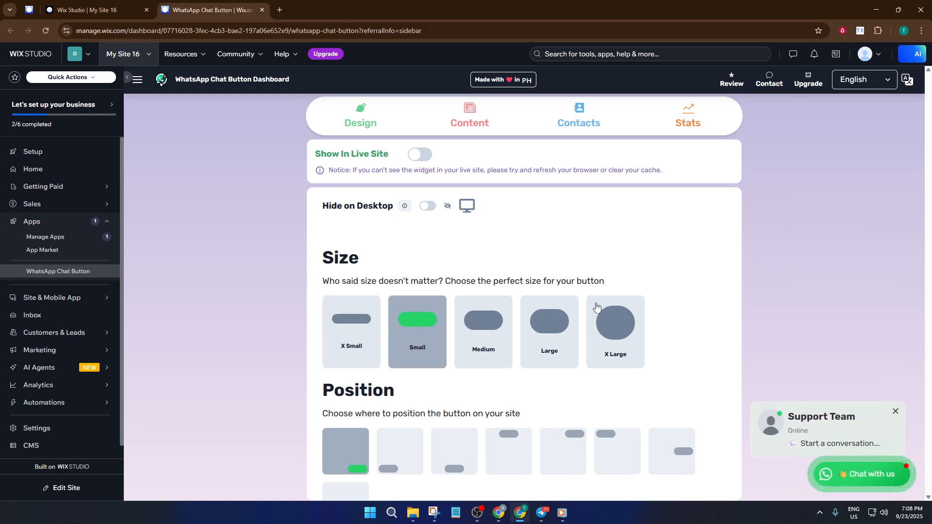
- Examine the remaining design settings, from position, margins and popup to notification badge, shaking, sound, ripple effect and layout direction
scroll(597, 308, "down", 3)
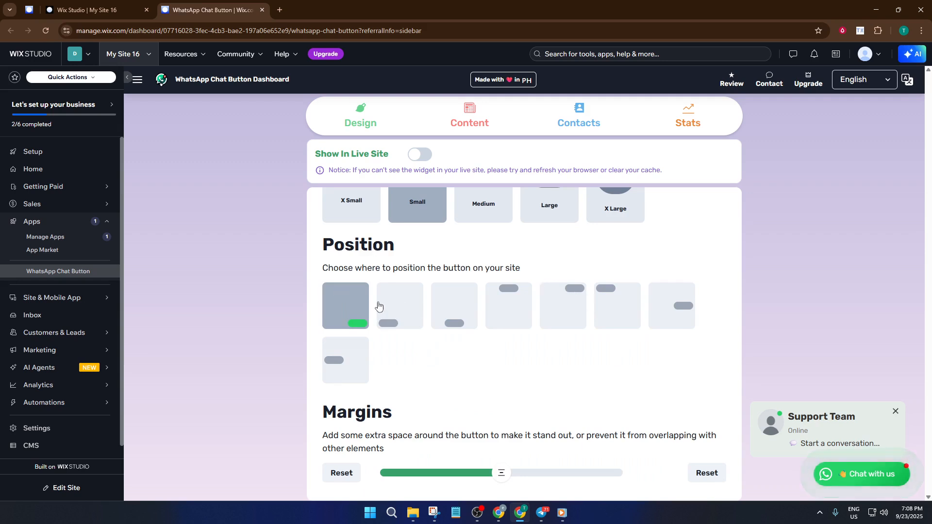
scroll(420, 319, "down", 2)
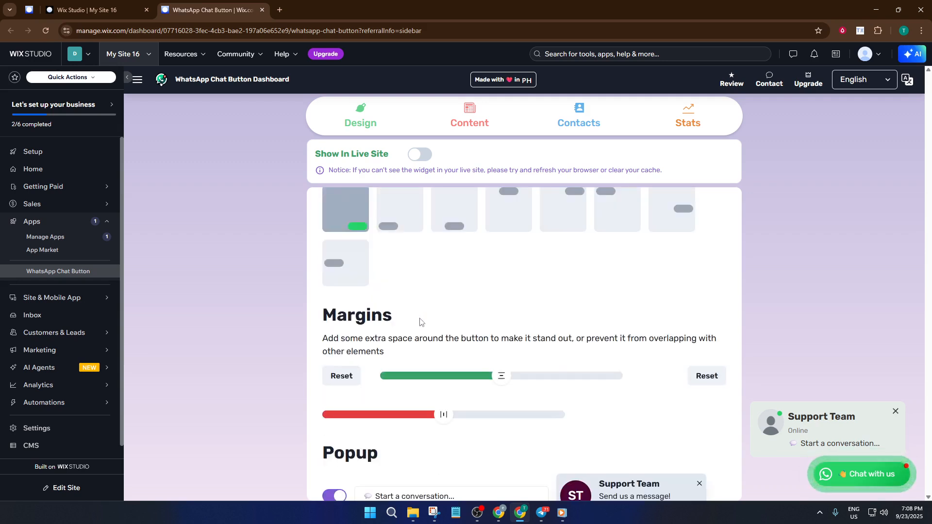
scroll(420, 319, "down", 2)
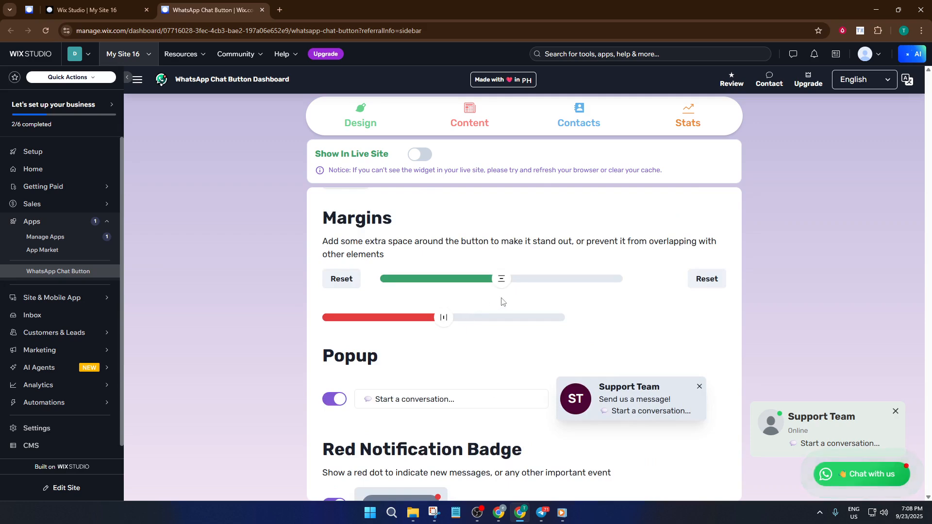
scroll(502, 301, "down", 2)
scroll(494, 331, "up", 2)
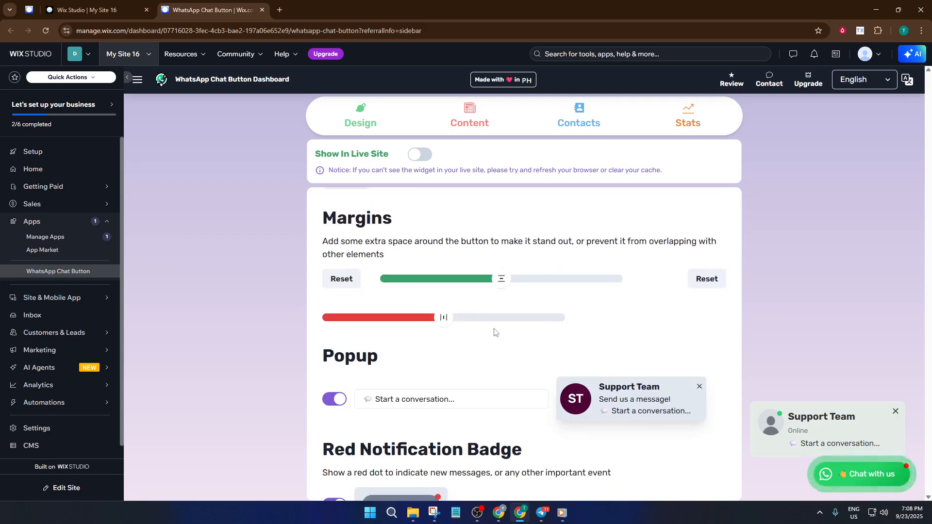
scroll(483, 339, "down", 4)
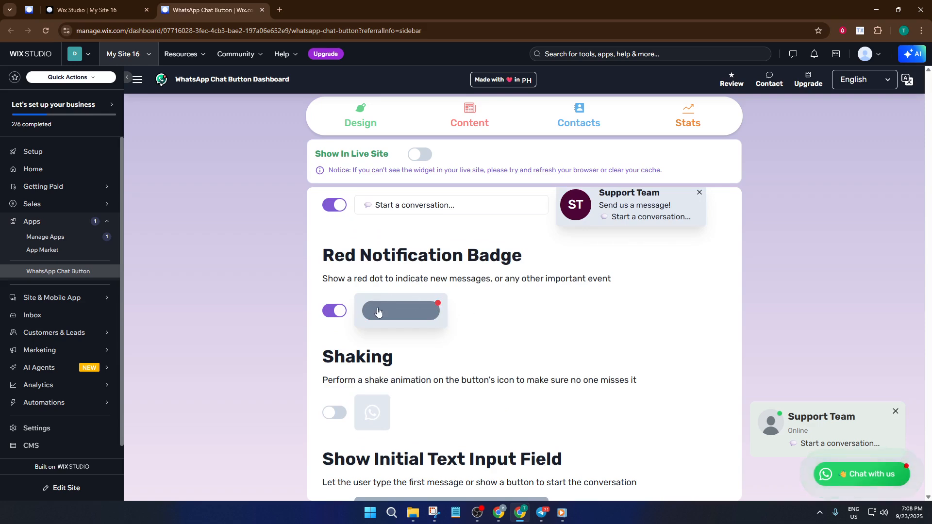
scroll(458, 318, "down", 3)
scroll(456, 328, "down", 3)
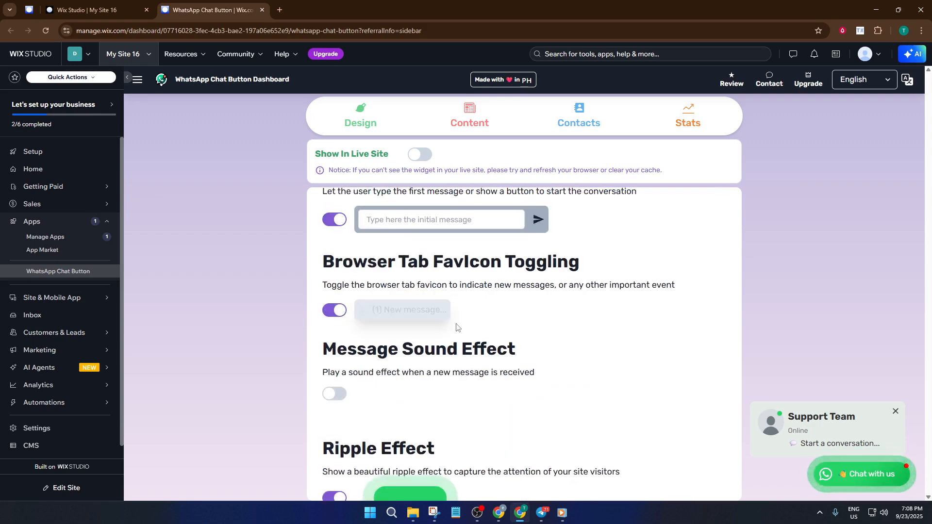
scroll(464, 326, "down", 4)
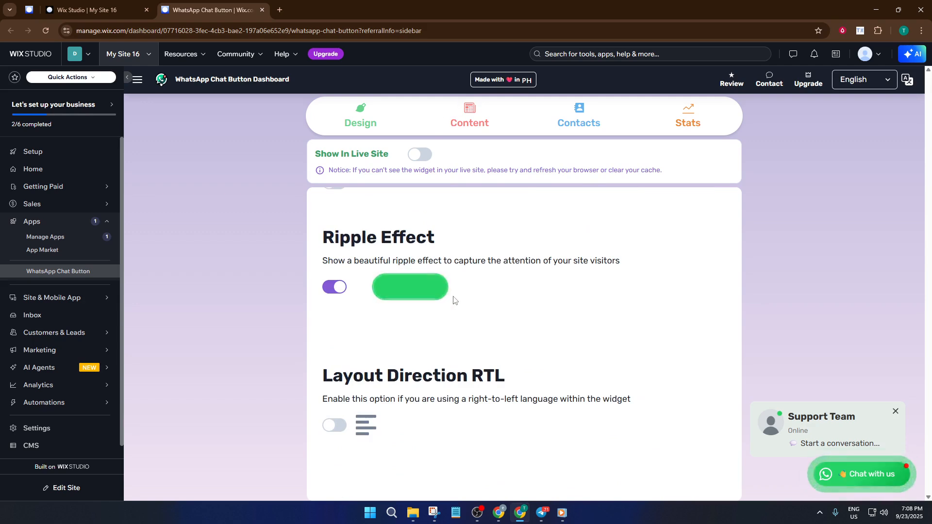
scroll(449, 311, "up", 2)
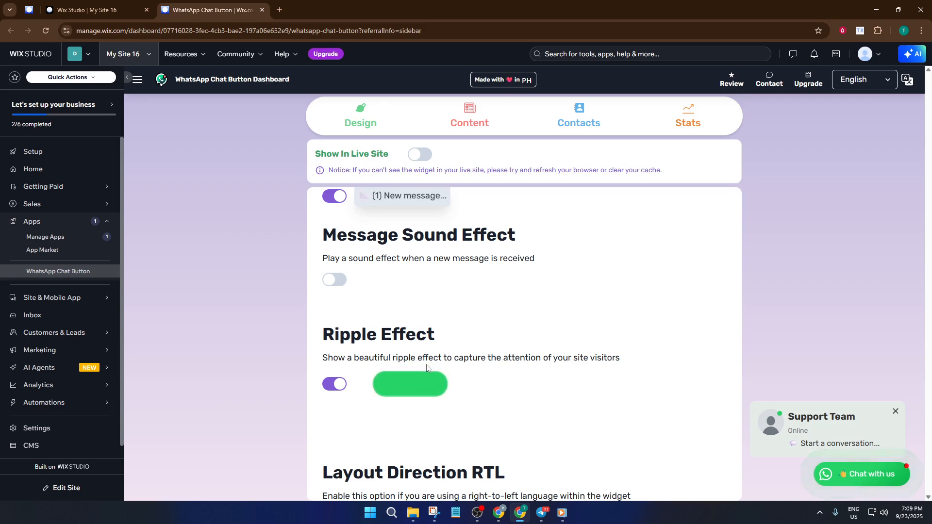
scroll(409, 390, "up", 3)
scroll(430, 359, "up", 3)
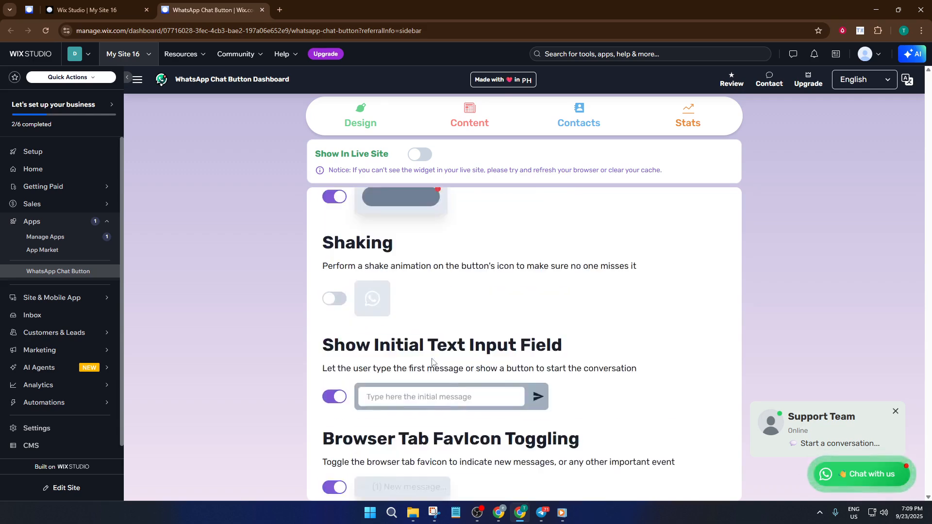
scroll(433, 362, "up", 3)
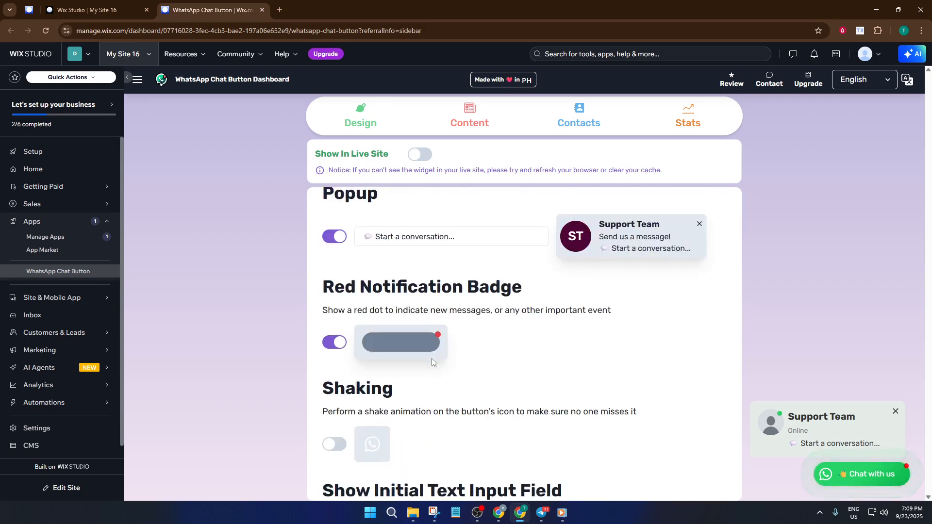
- Try larger and smaller vertical margins for the chat button, leaving the margin slider near its midpoint
scroll(432, 361, "up", 2)
scroll(432, 362, "up", 3)
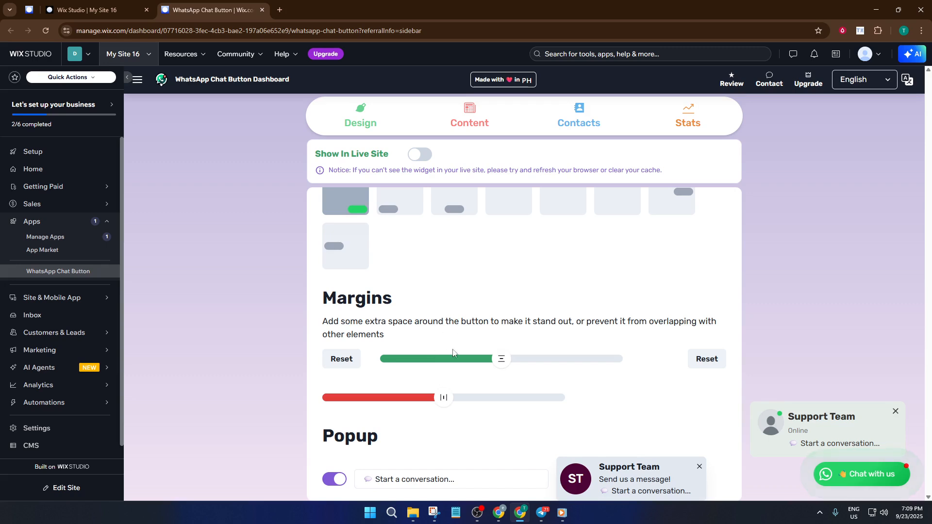
left_click_drag(500, 359, 519, 362)
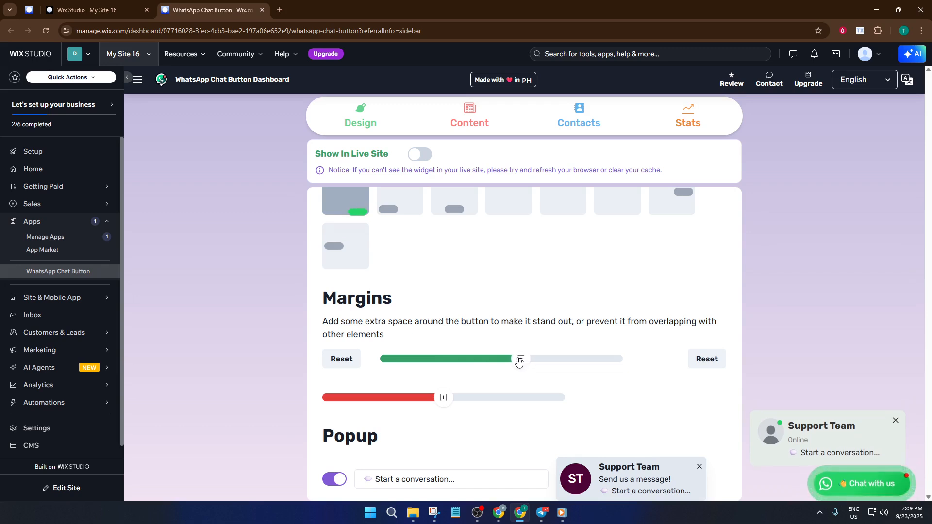
left_click_drag(519, 362, 477, 364)
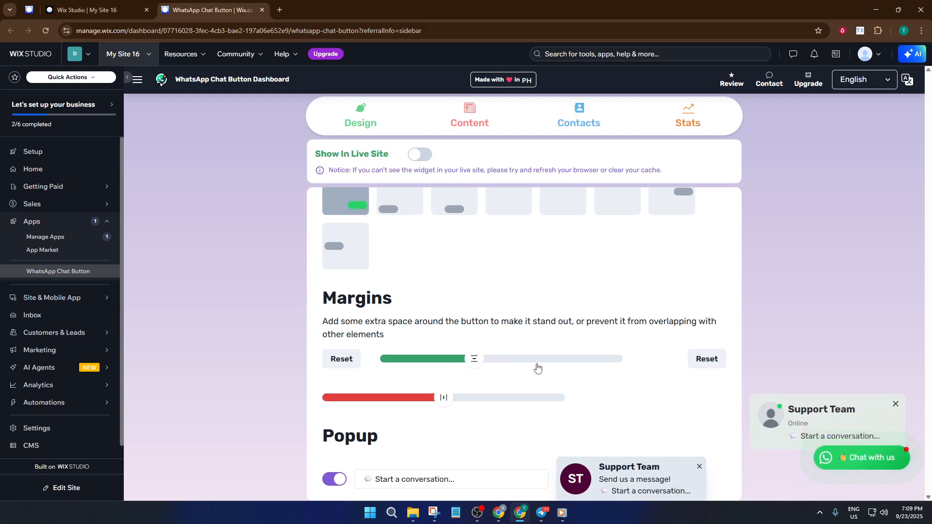
left_click_drag(475, 362, 505, 362)
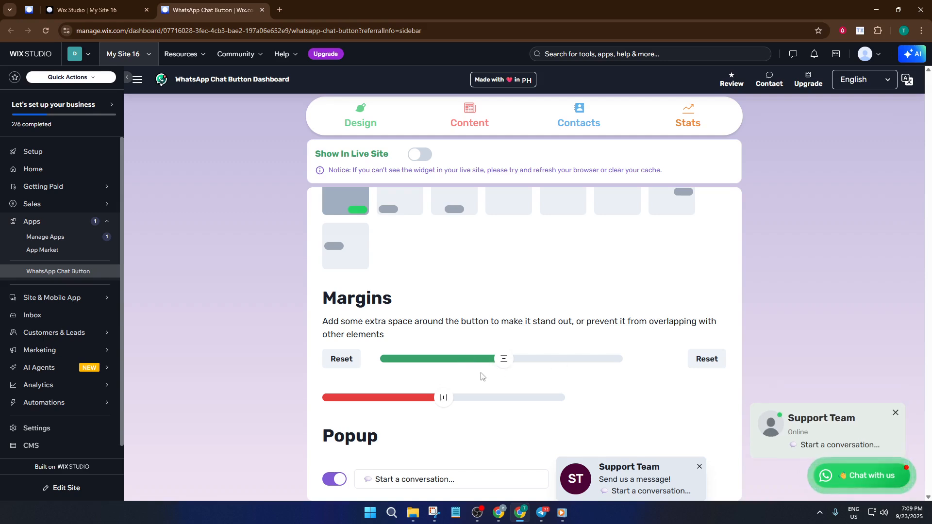
- Enable the Shaking animation for the chat button's icon
scroll(461, 388, "down", 3)
scroll(485, 376, "down", 3)
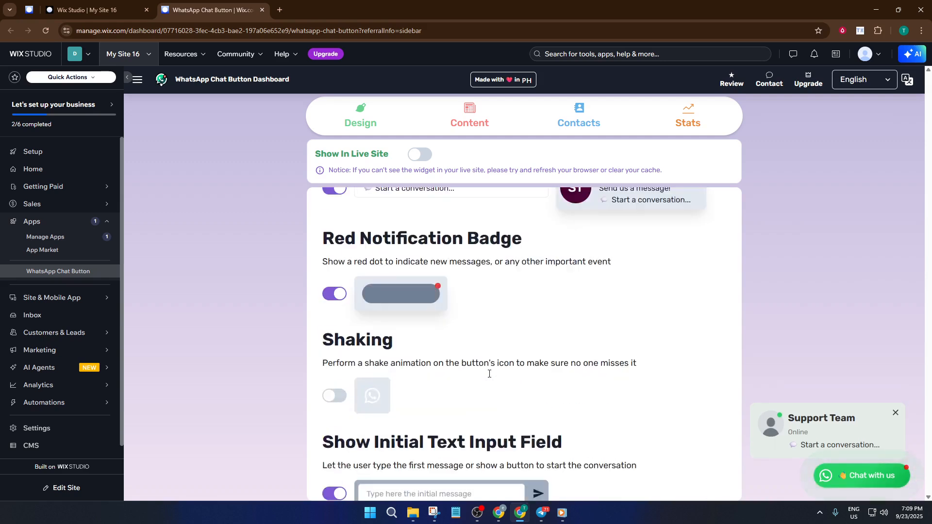
scroll(489, 377, "up", 2)
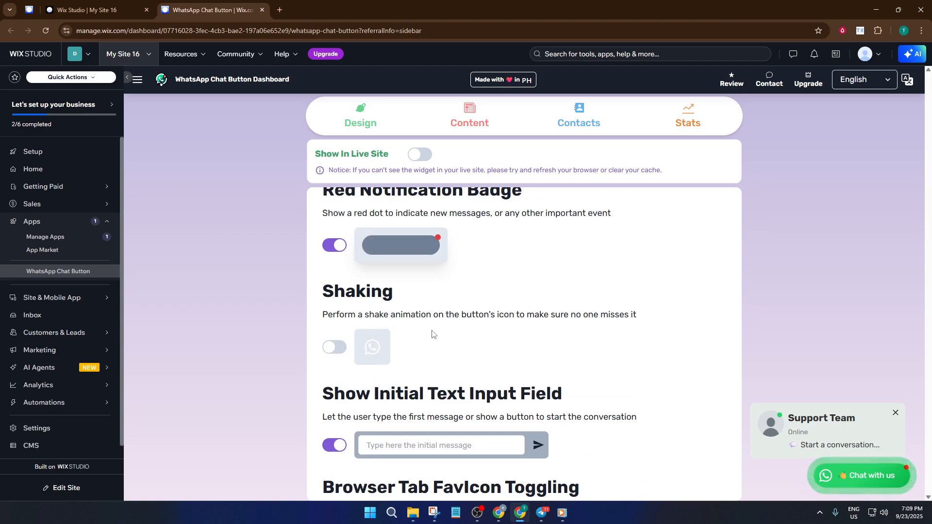
scroll(383, 325, "up", 4)
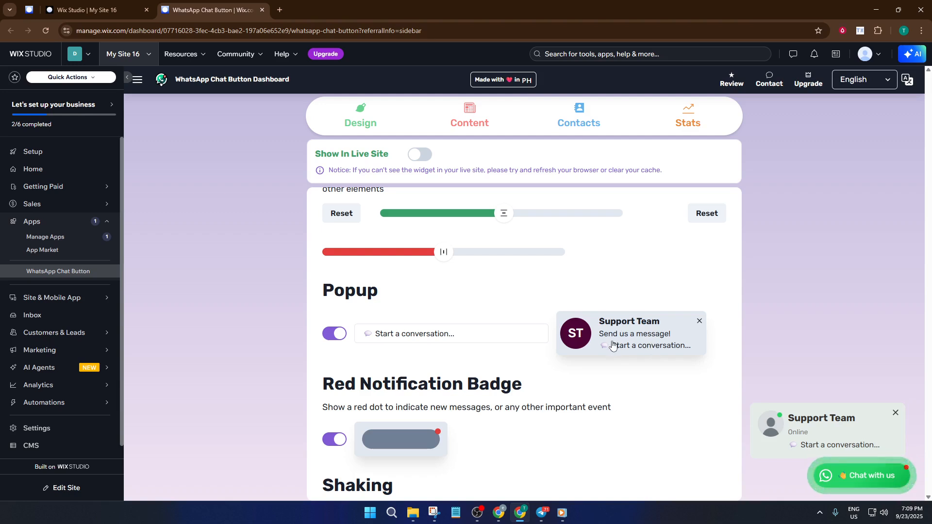
scroll(482, 367, "down", 3)
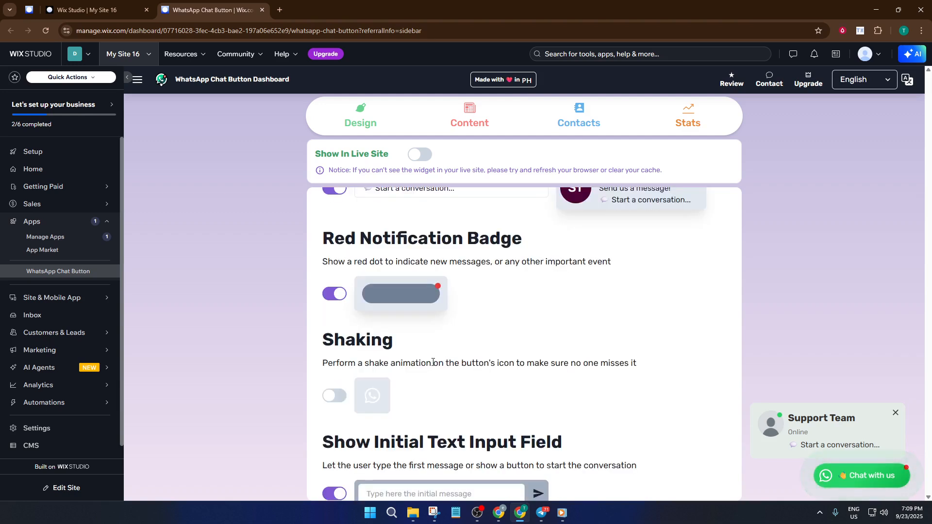
left_click(341, 396)
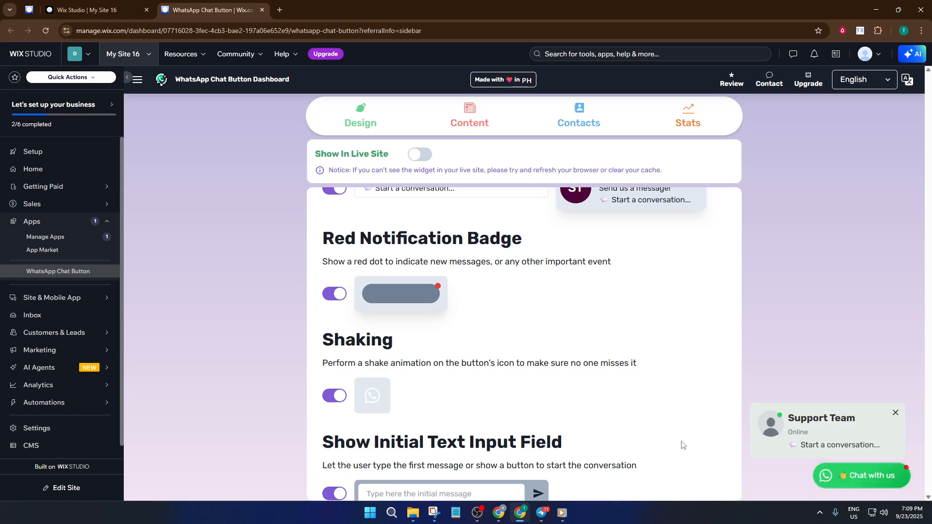
- Try the chat button without the Ripple Effect, switching the effect off and back on
scroll(607, 413, "down", 2)
scroll(401, 330, "down", 3)
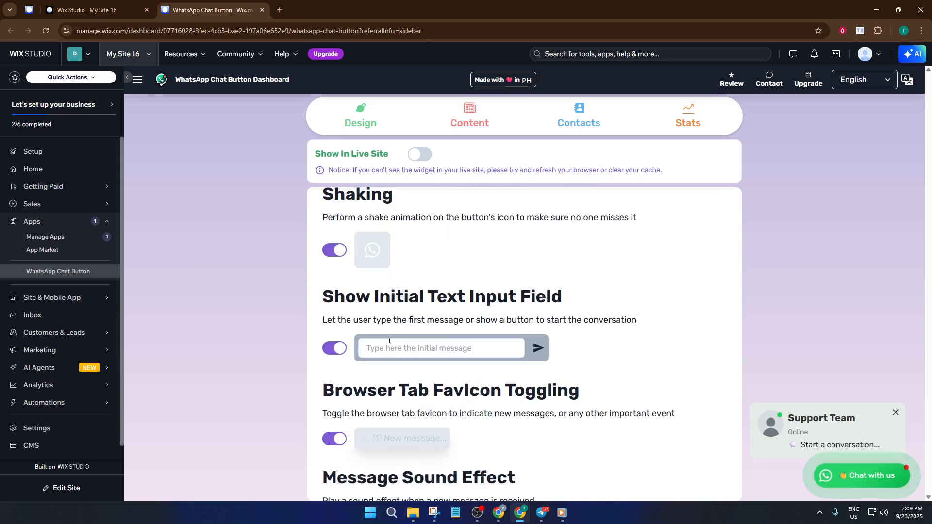
scroll(406, 348, "down", 2)
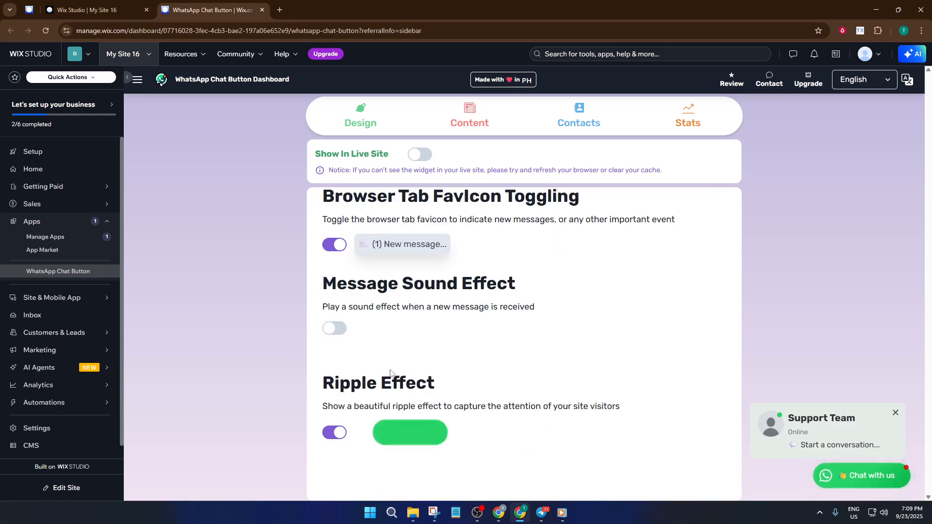
left_click(338, 434)
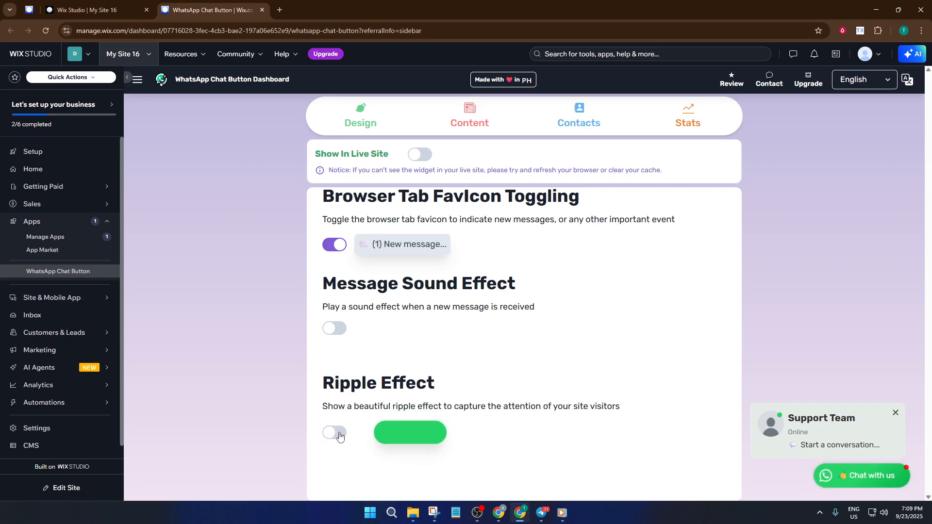
left_click(335, 432)
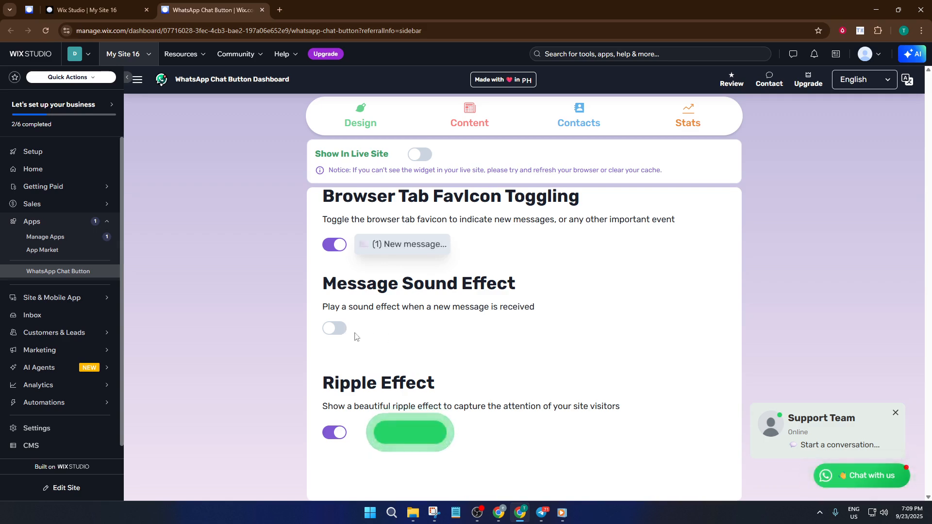
- Examine the Layout Direction RTL option and the widget's editable content texts, such as header, subheader, footer and intro message
scroll(422, 362, "down", 3)
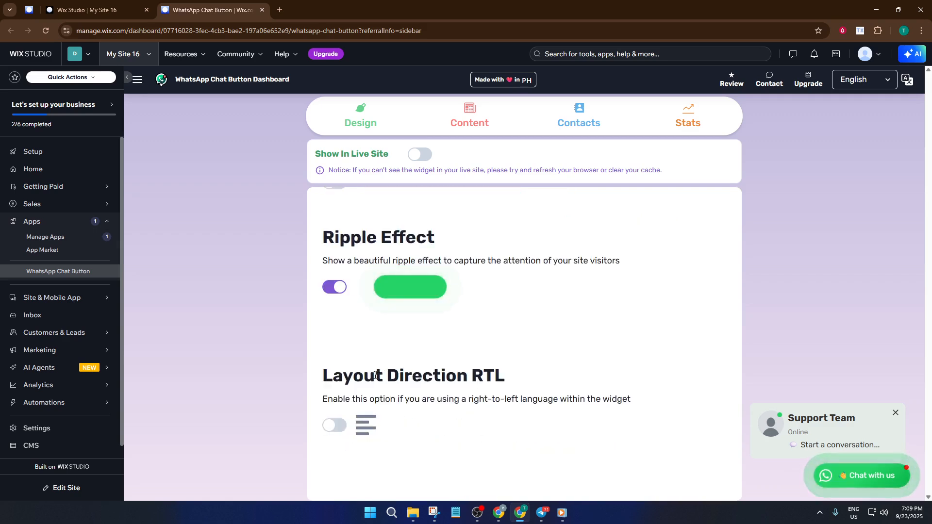
scroll(388, 420, "up", 4)
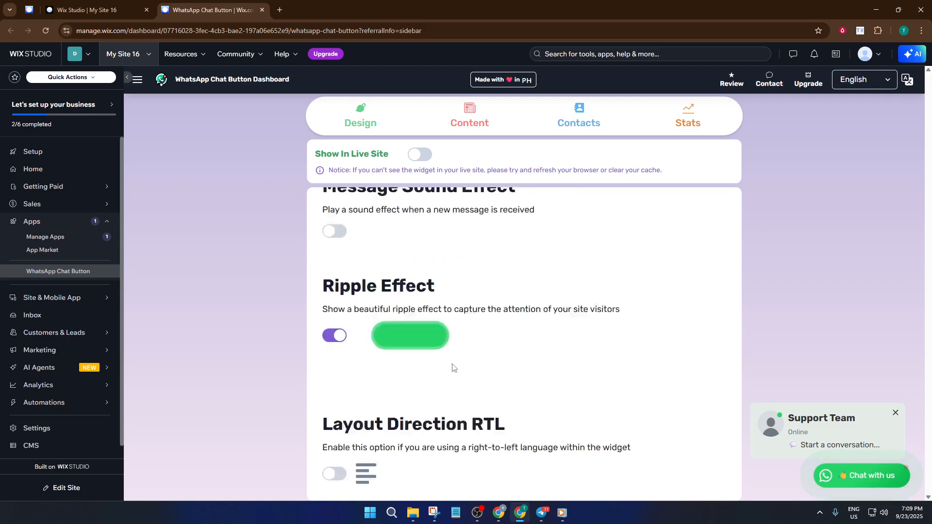
left_click(479, 136)
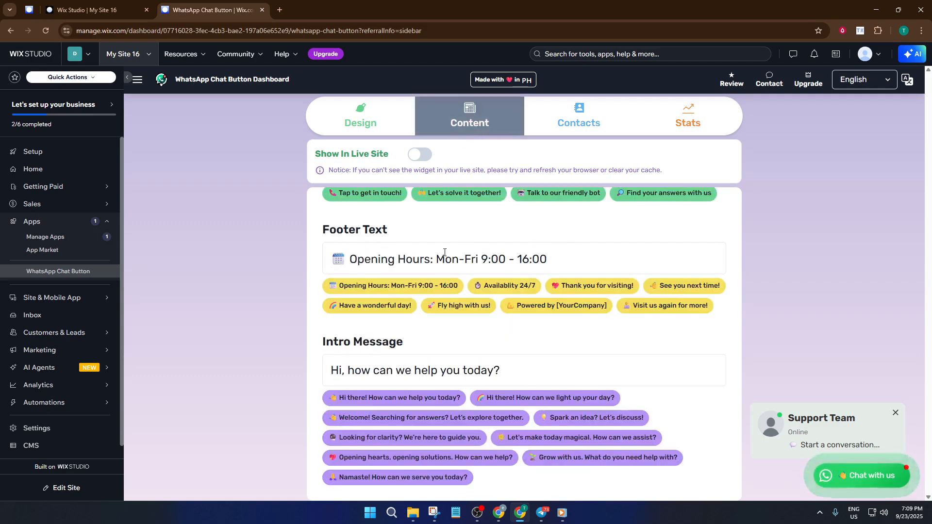
scroll(467, 304, "up", 3)
scroll(468, 305, "up", 4)
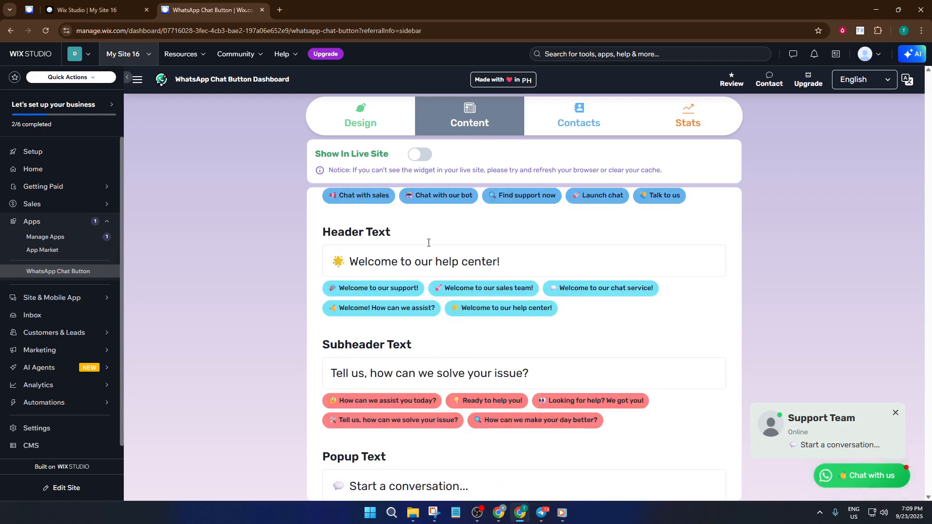
- Look over the button's color palette and try Chat as the window shown first, switching it back to Contacts
left_click(388, 130)
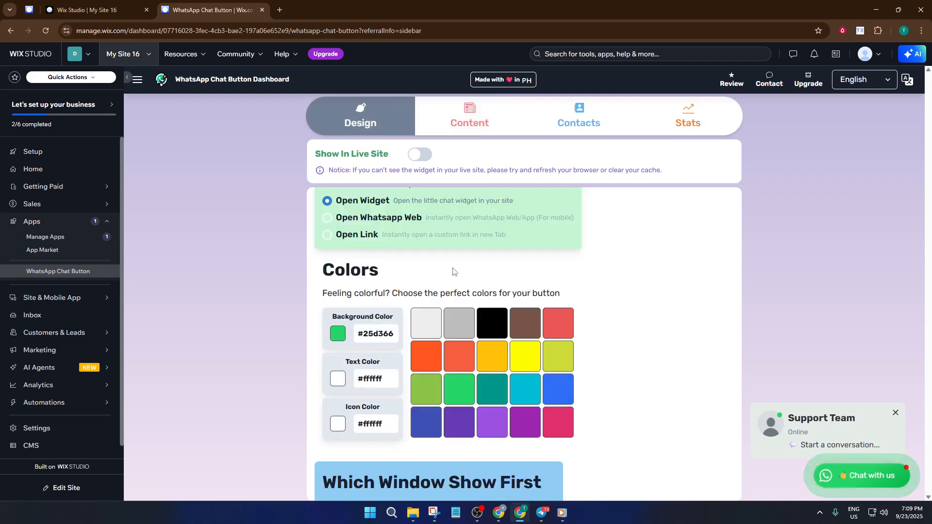
scroll(558, 310, "down", 2)
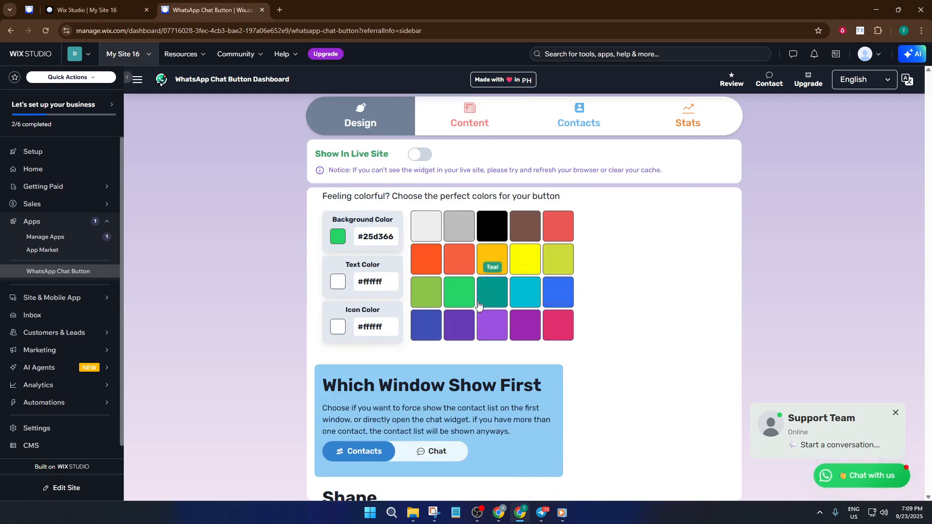
scroll(492, 264, "up", 2)
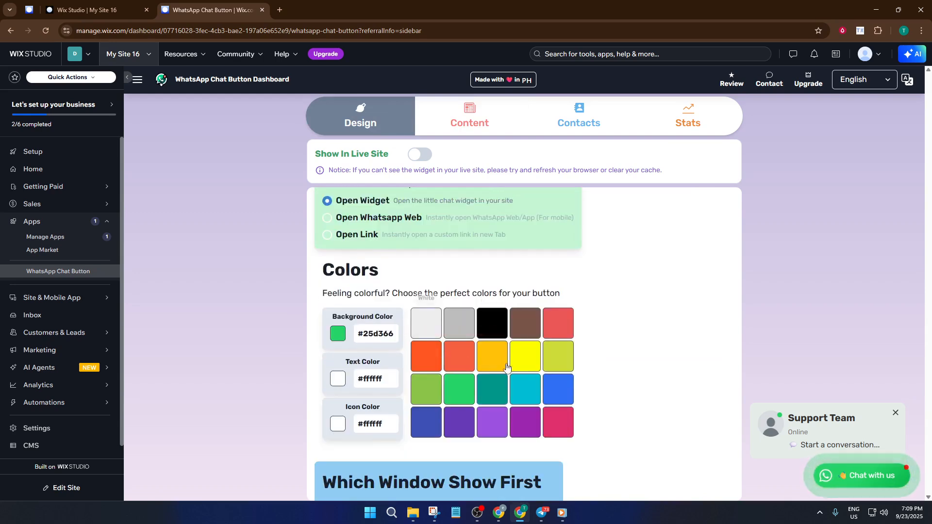
scroll(521, 365, "down", 3)
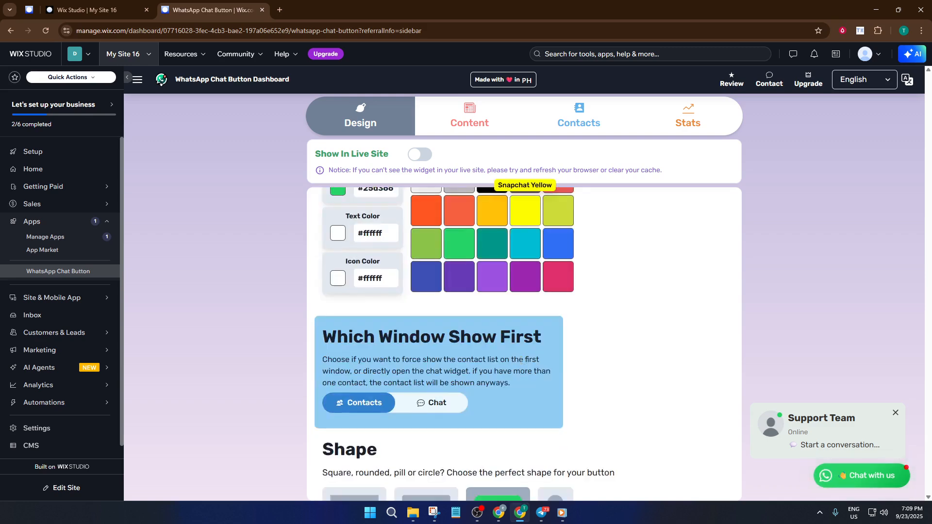
scroll(521, 360, "down", 2)
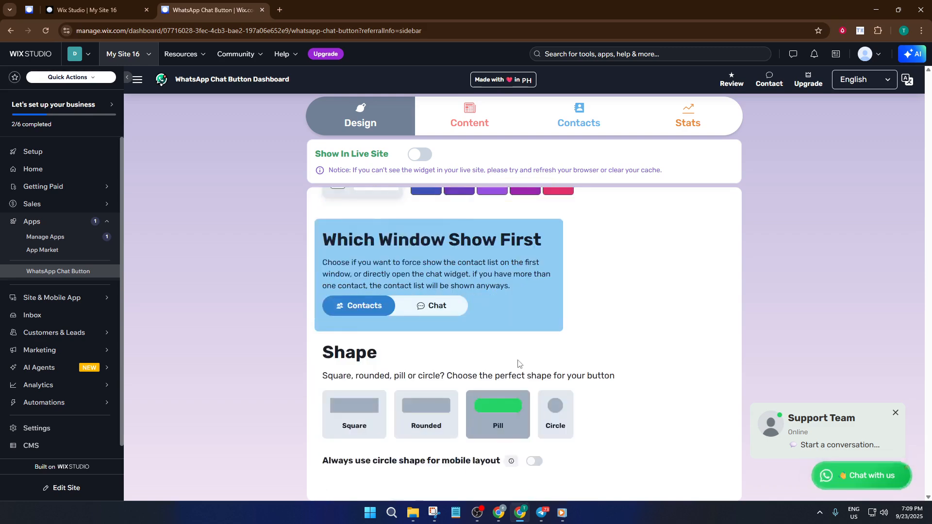
left_click(424, 311)
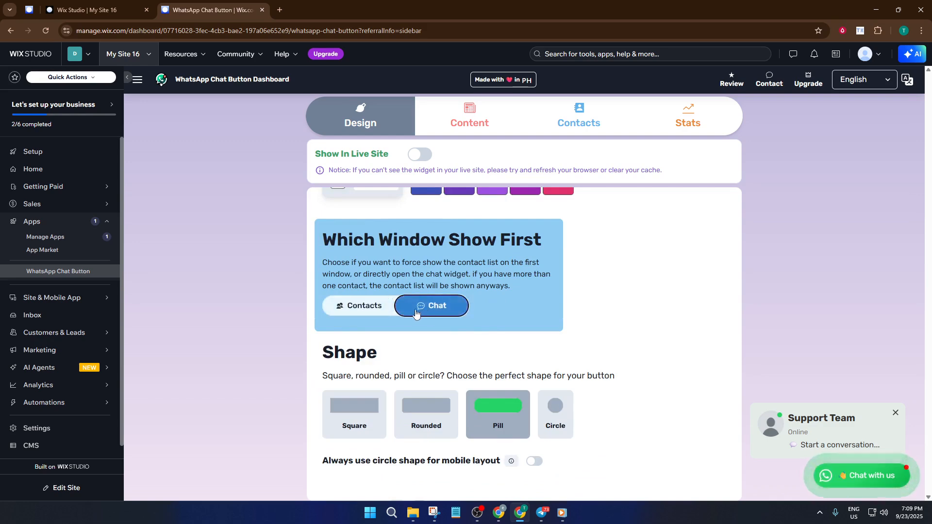
left_click(367, 305)
- Review the design settings from shape and position down to Ripple Effect and Layout Direction RTL
scroll(480, 330, "down", 2)
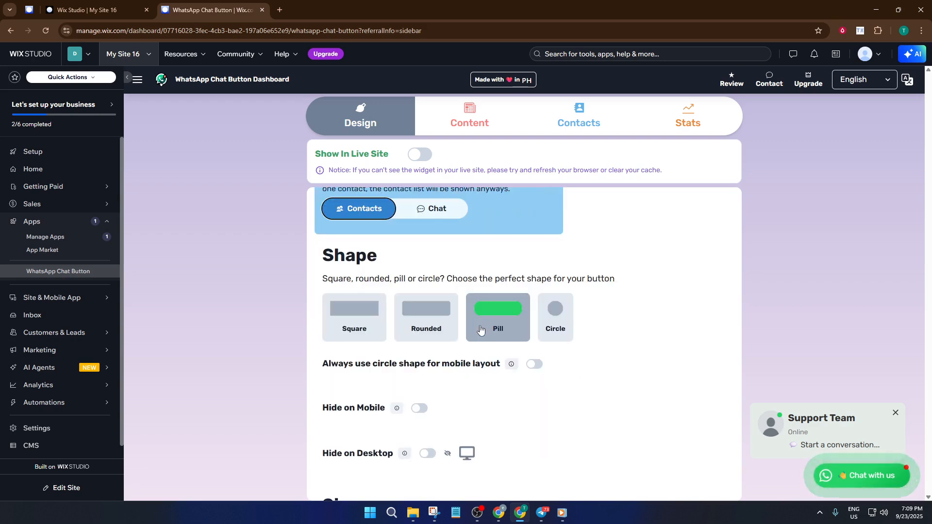
scroll(570, 350, "down", 15)
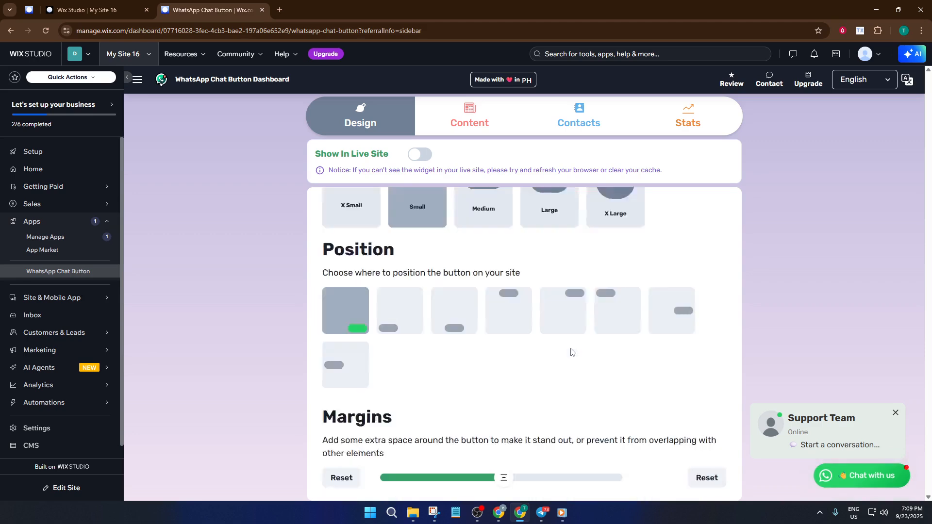
scroll(571, 347, "down", 10)
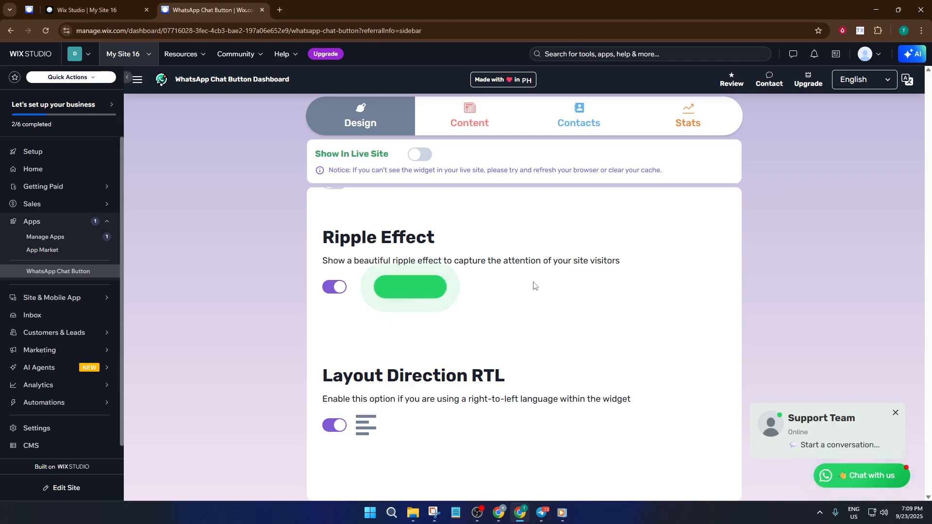
- Examine the content texts from Button Title Text to Intro Message, and view the app's Contacts and Stats sections
left_click(480, 134)
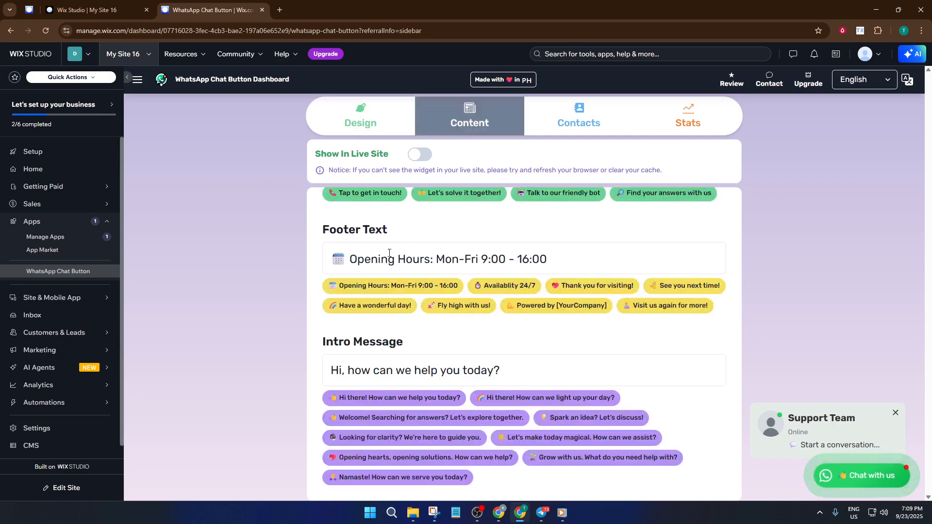
scroll(402, 267, "up", 5)
scroll(416, 264, "up", 4)
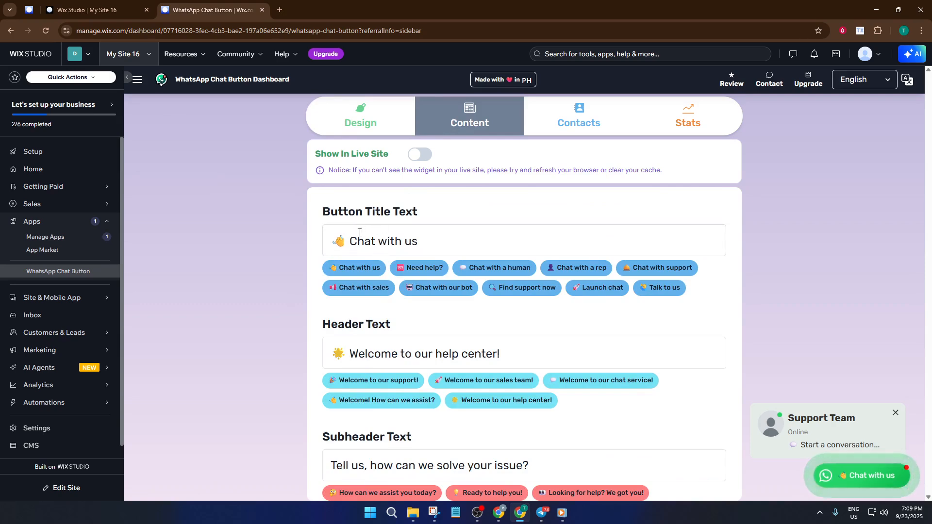
scroll(363, 290, "down", 10)
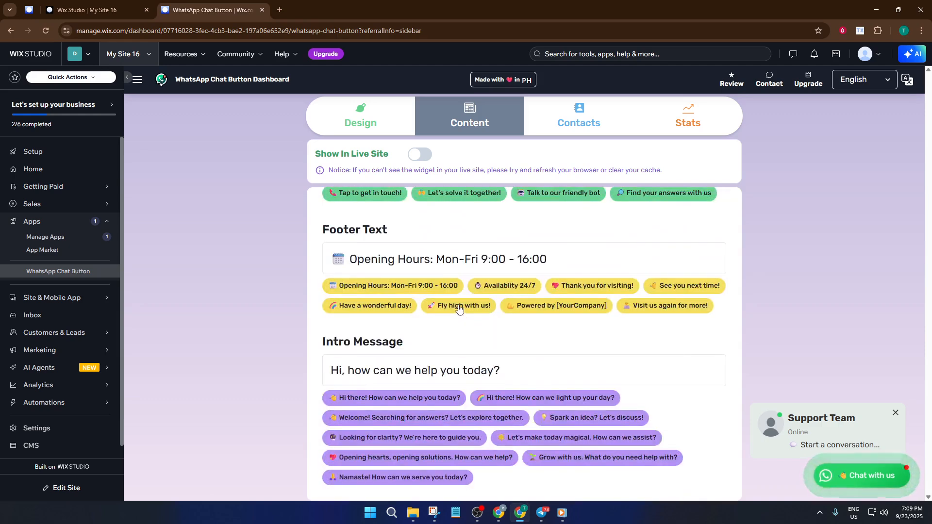
left_click(580, 134)
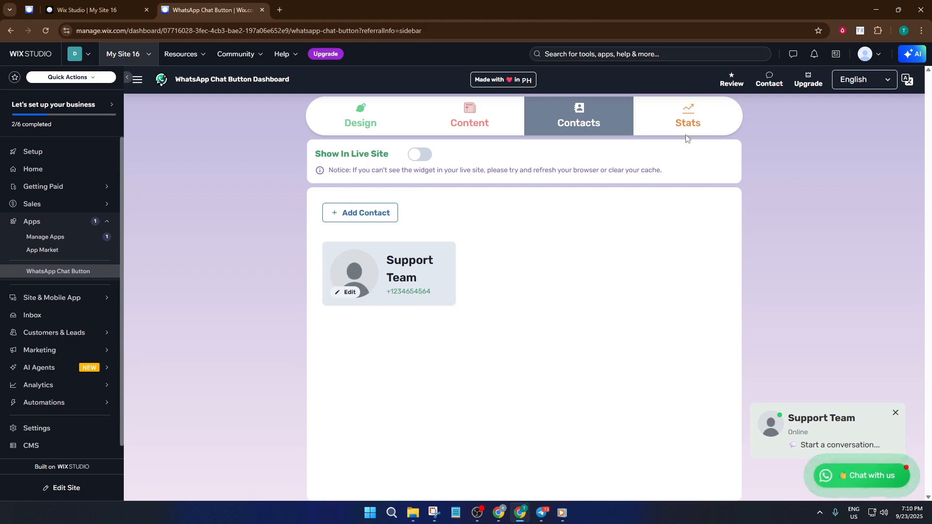
left_click(692, 121)
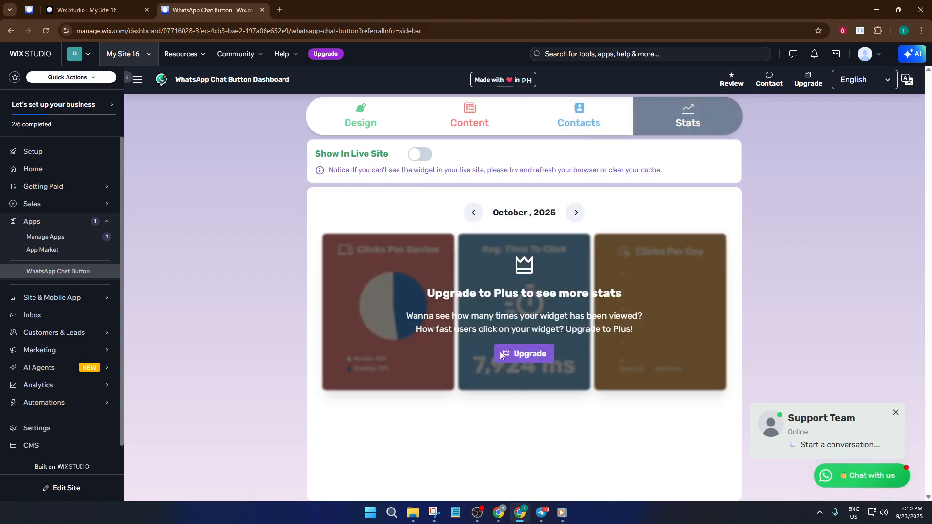